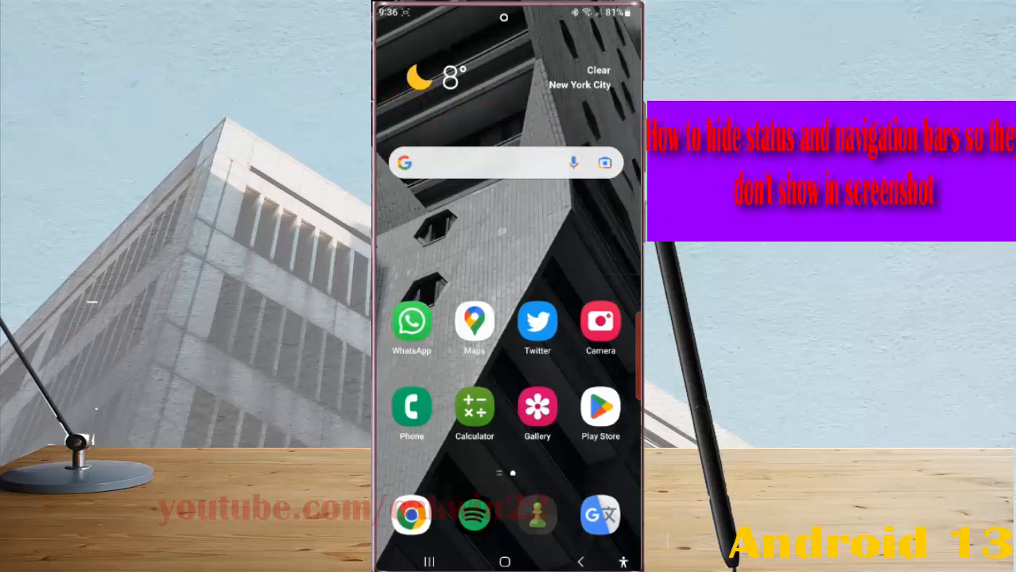
# Step: Get into the device Settings from the notification shade's gear icon
pyautogui.moveTo(506, 12); pyautogui.dragTo(506, 318)
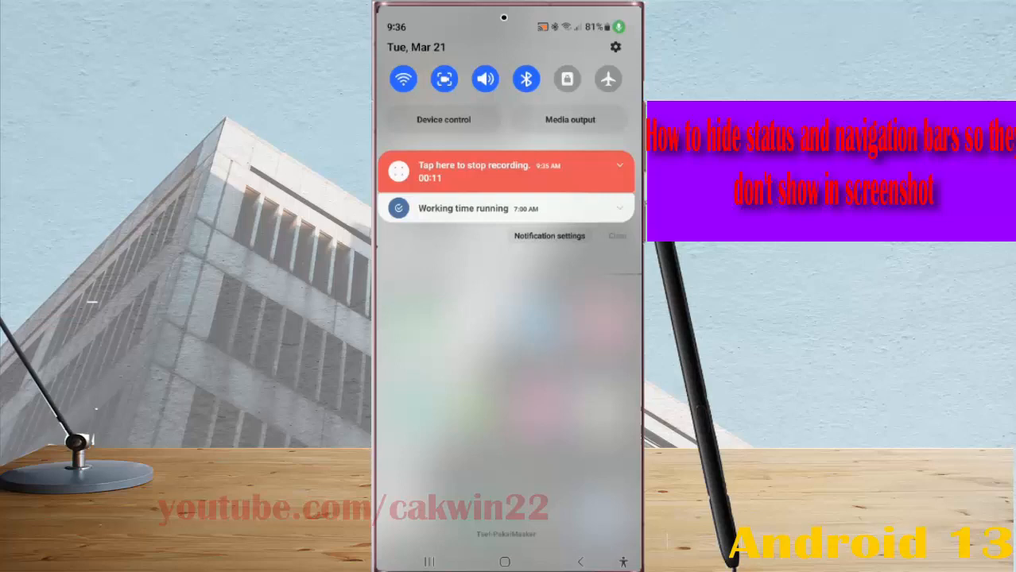
pyautogui.click(616, 47)
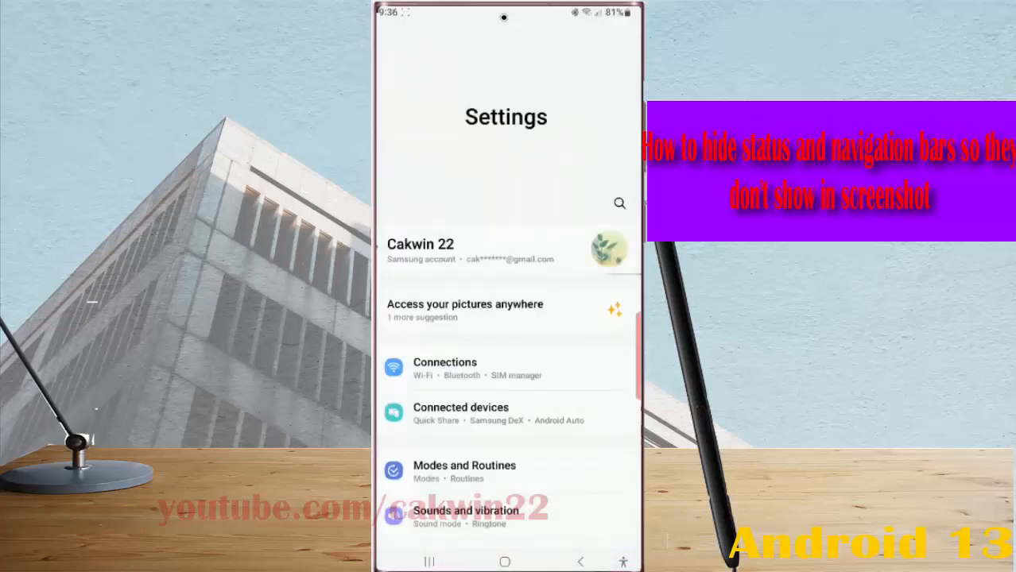
pyautogui.scroll(-10, 505, 358)
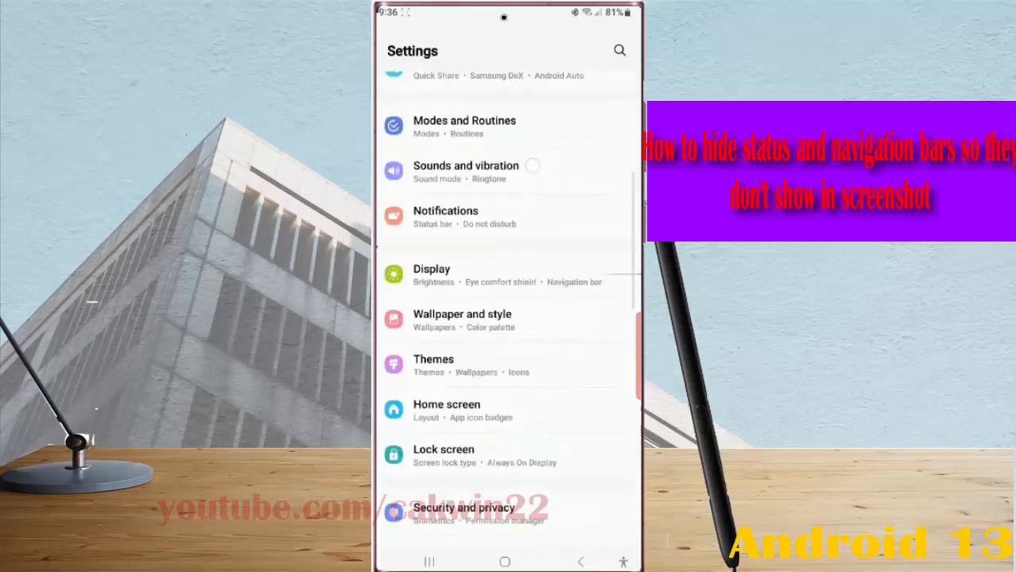
pyautogui.scroll(-8, 506, 357)
pyautogui.scroll(-1, 506, 318)
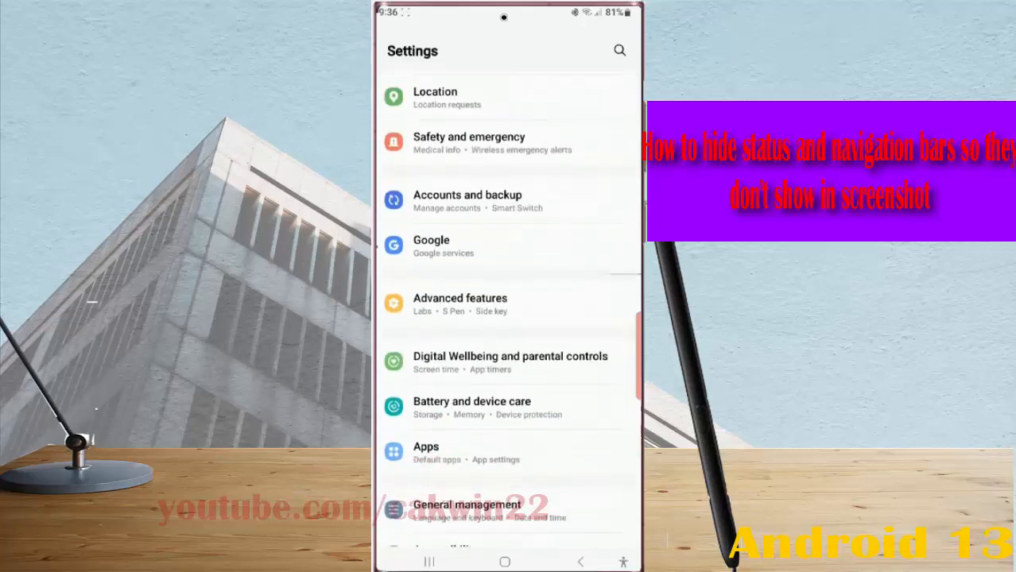
# Step: Go into Advanced features and then Screenshots and screen recorder settings
pyautogui.click(539, 309)
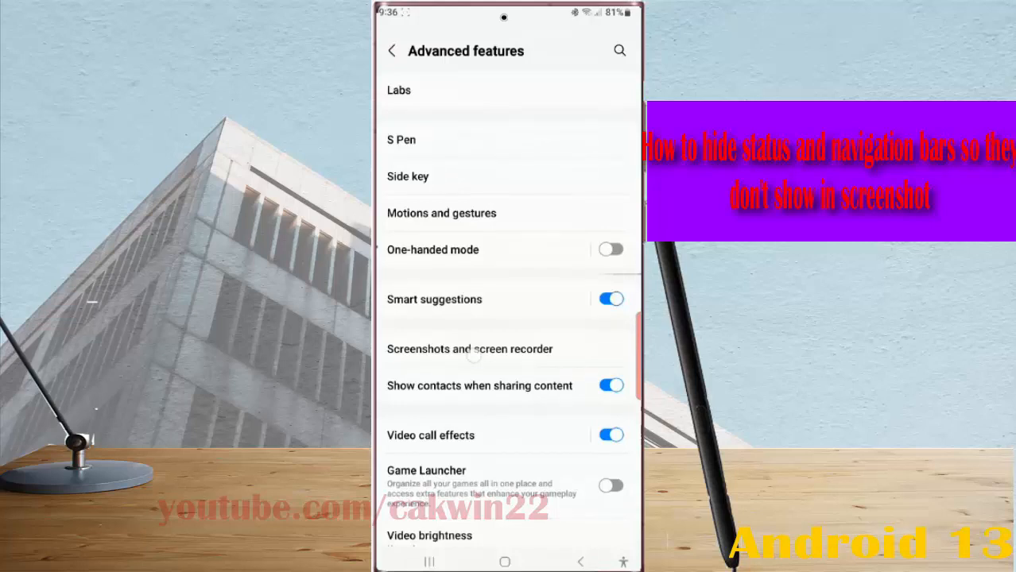
pyautogui.click(473, 355)
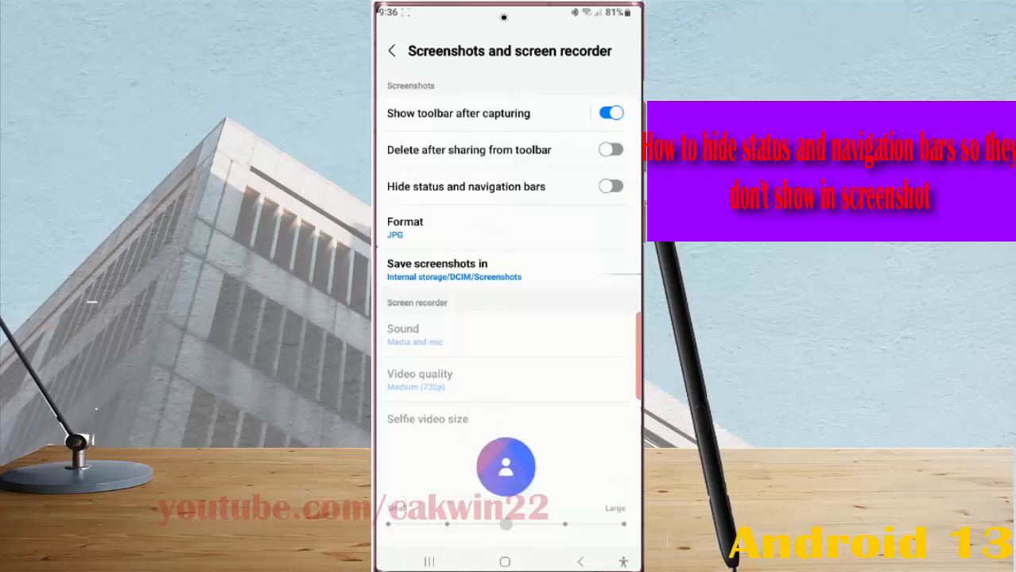
pyautogui.click(610, 186)
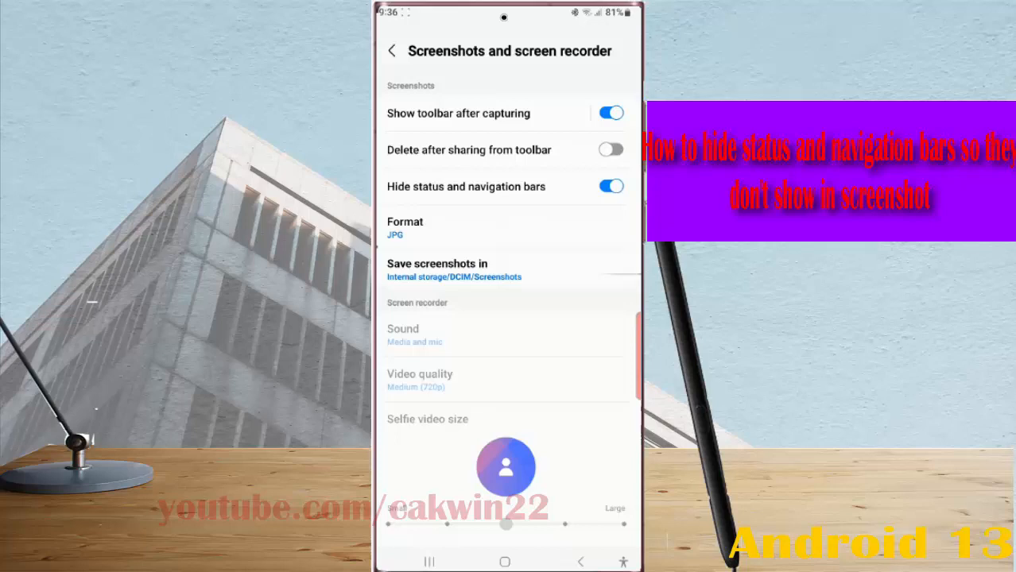